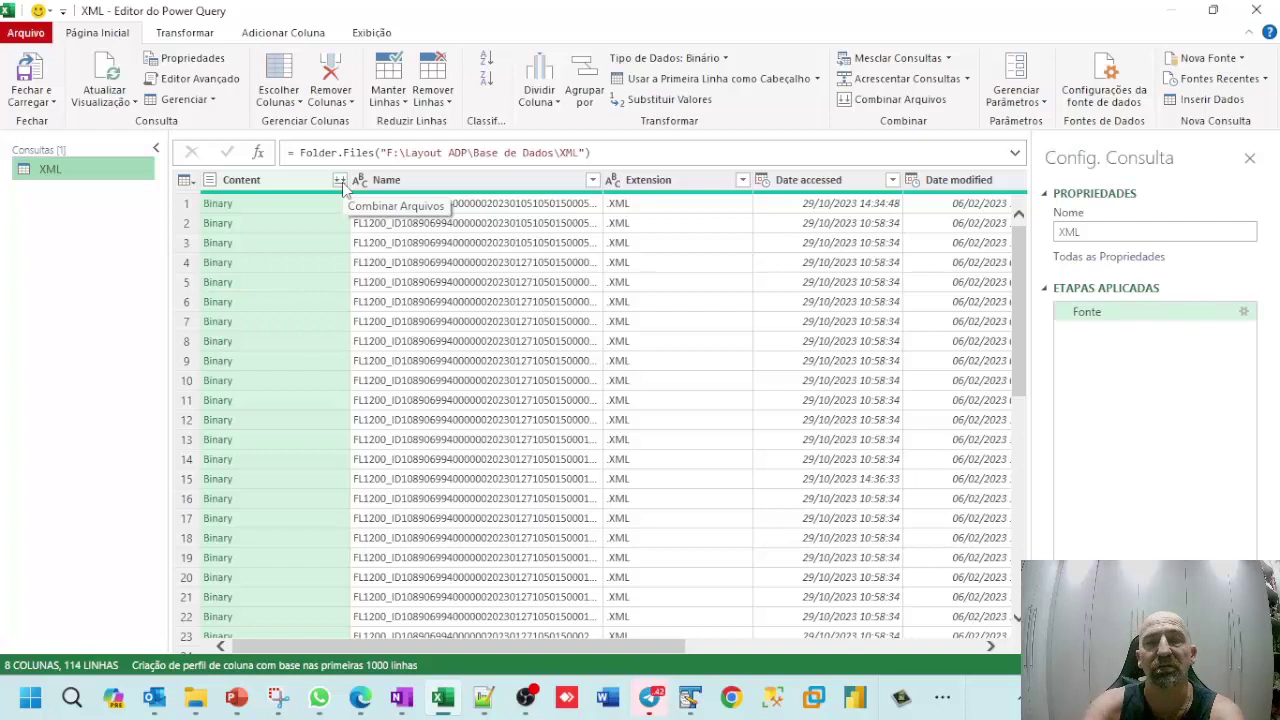
Step: Combine the folder's XML files using evtRemun from the sample file as Parâmetro1
left_click(341, 181)
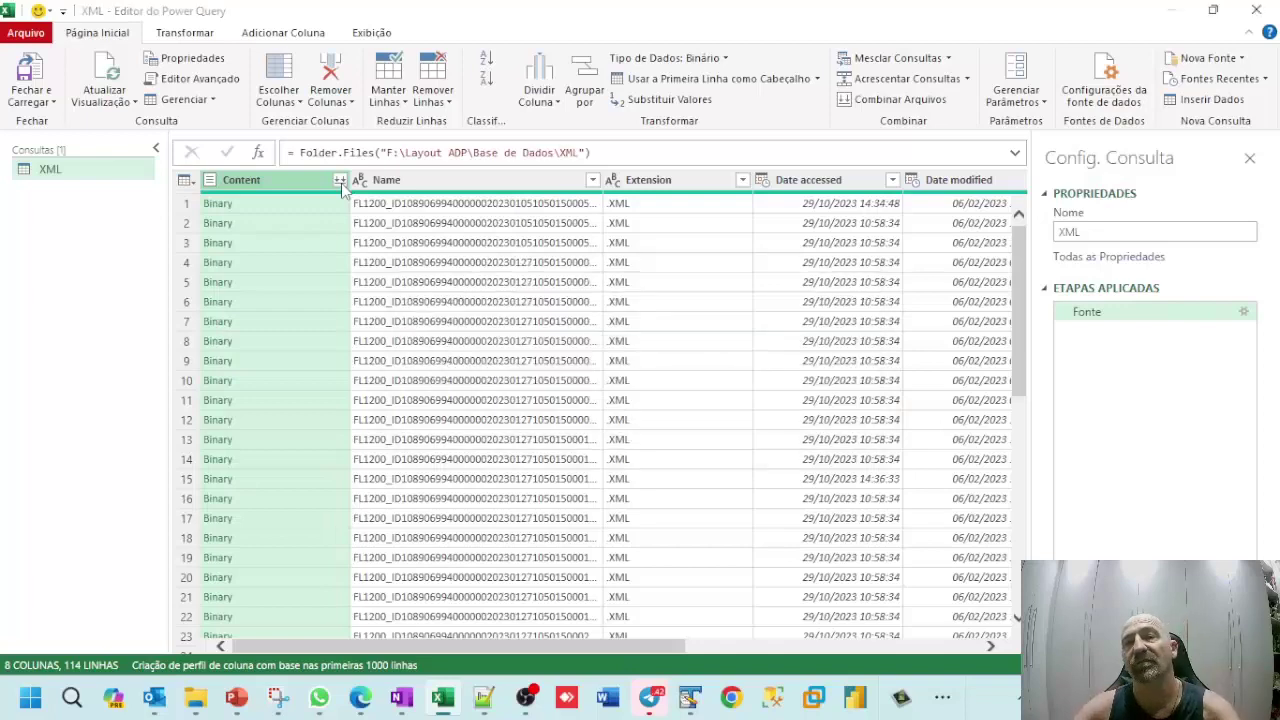
left_click(341, 182)
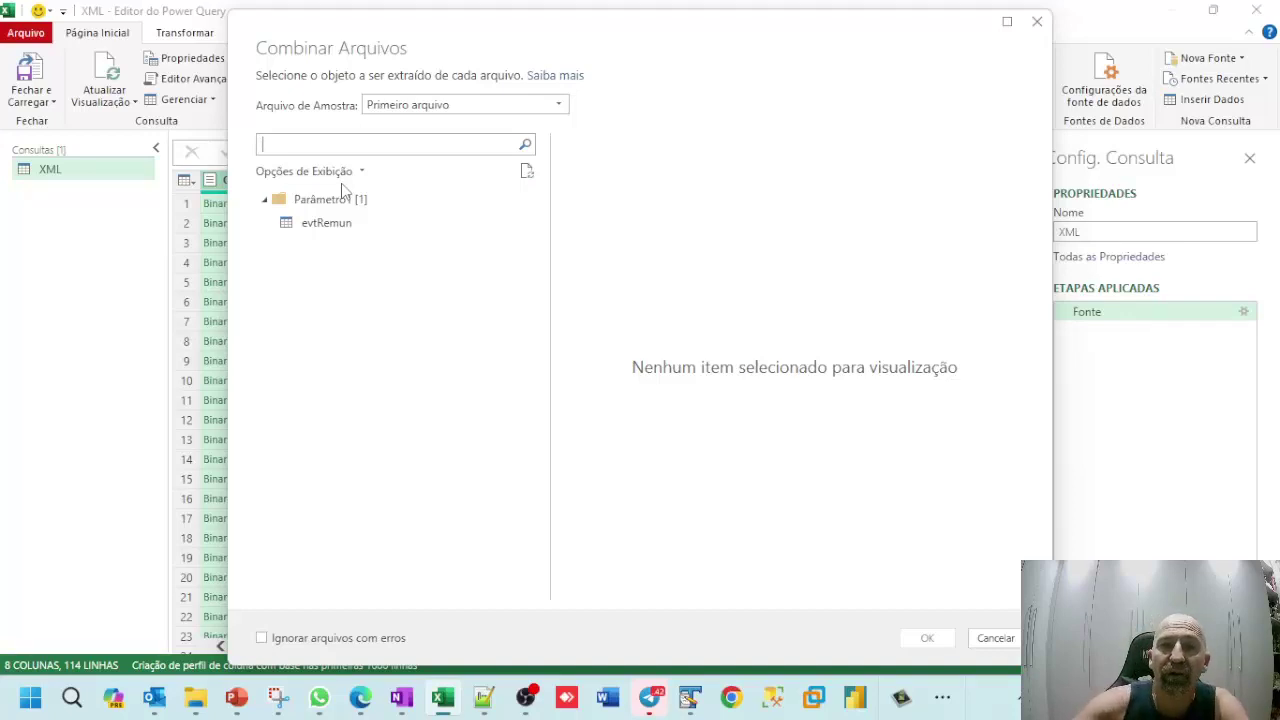
left_click(318, 230)
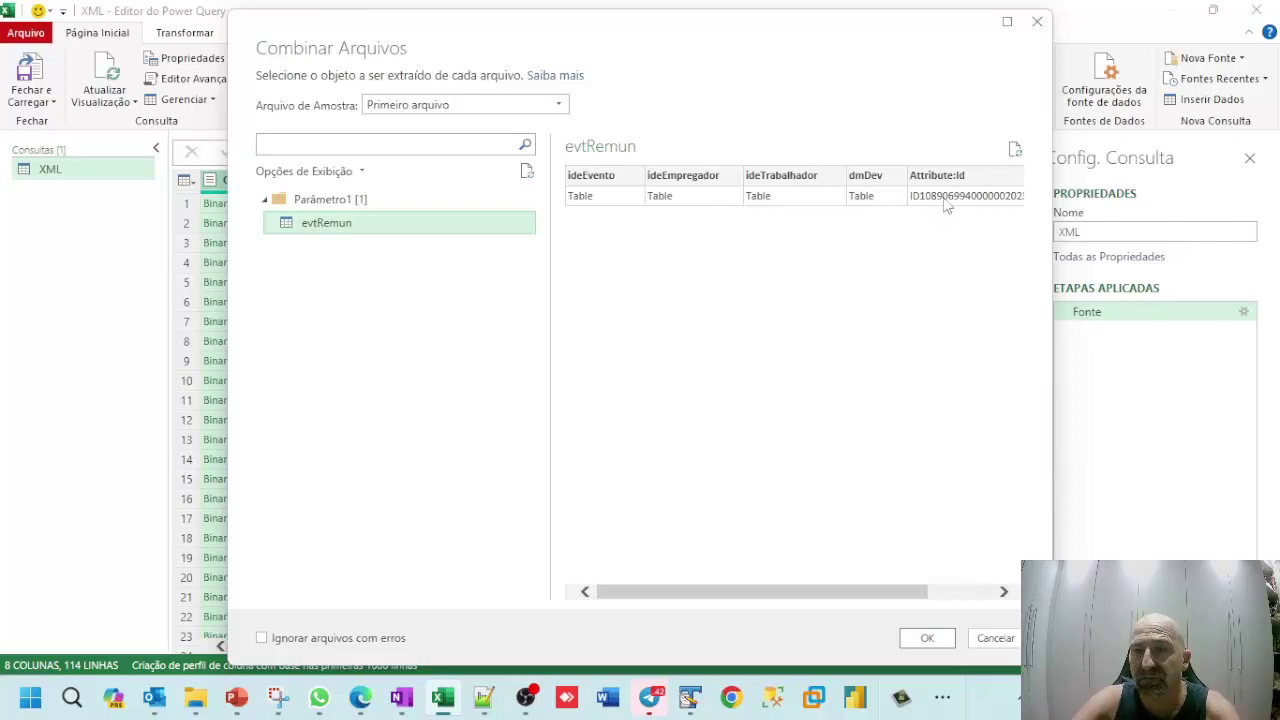
left_click(922, 641)
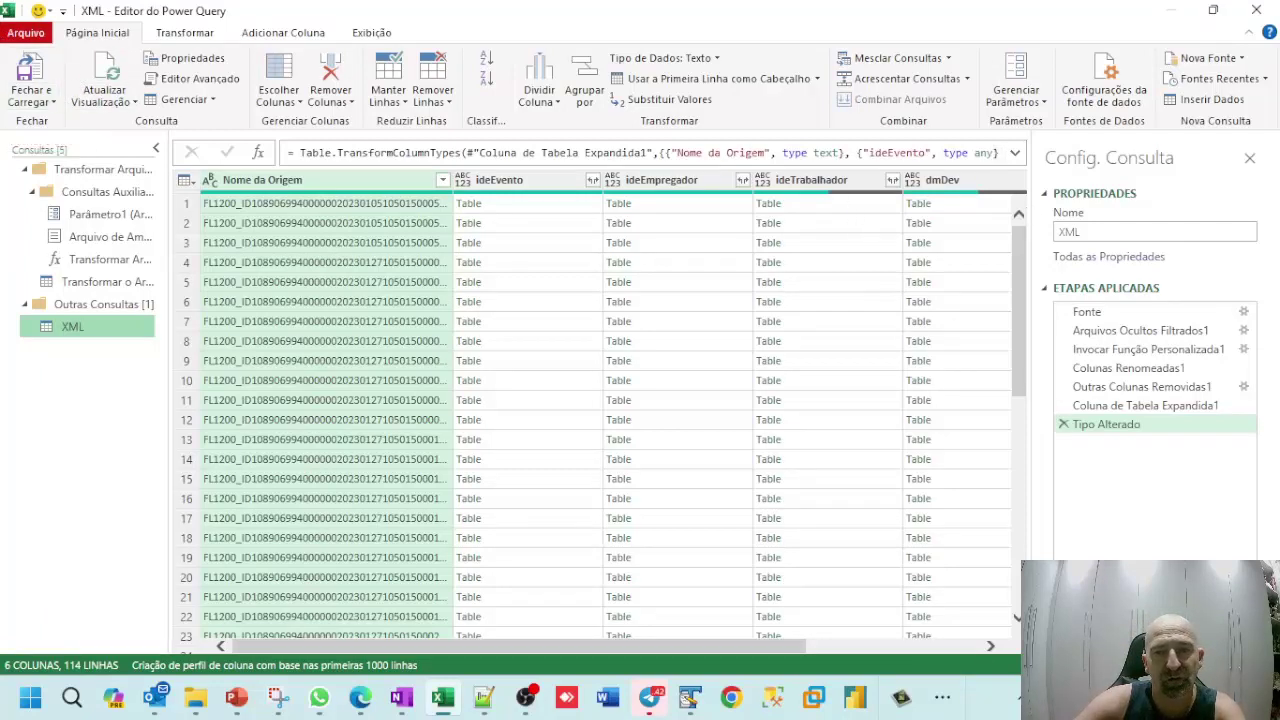
Step: Scroll the combined table back to the left and show the Fechar e Carregar options
left_click(967, 648)
left_click_drag(879, 648, 704, 648)
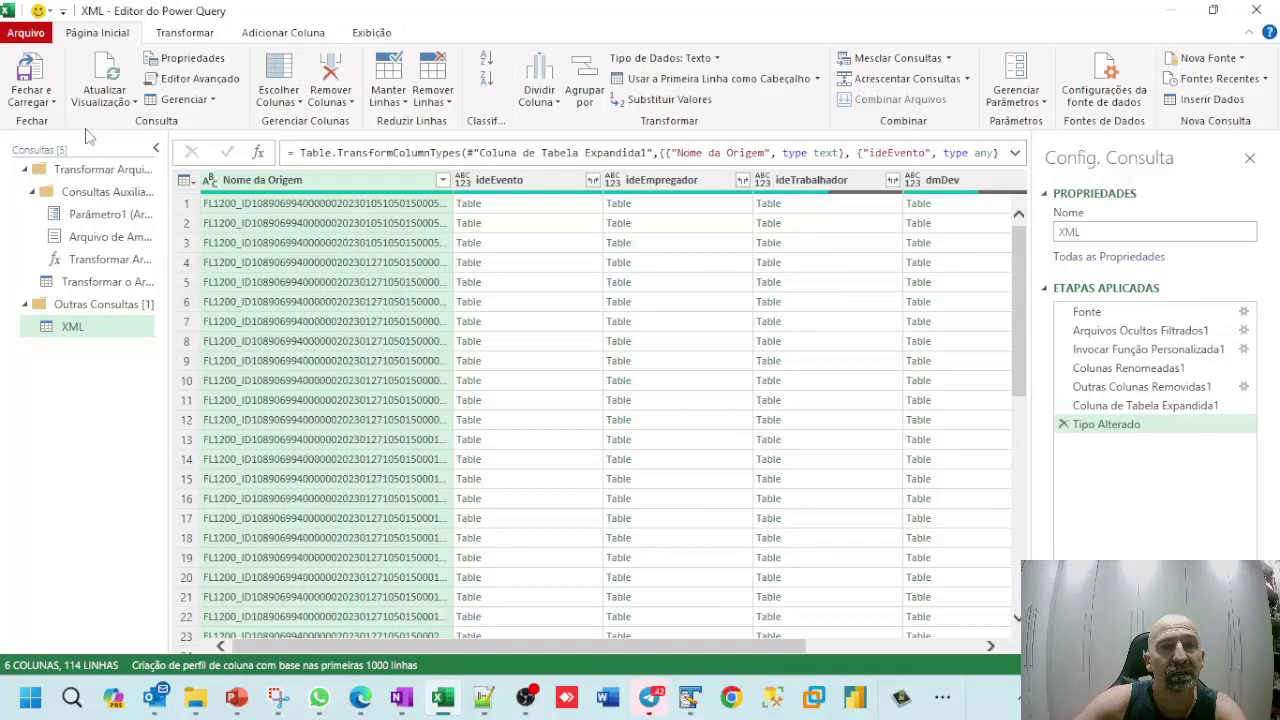
left_click(54, 104)
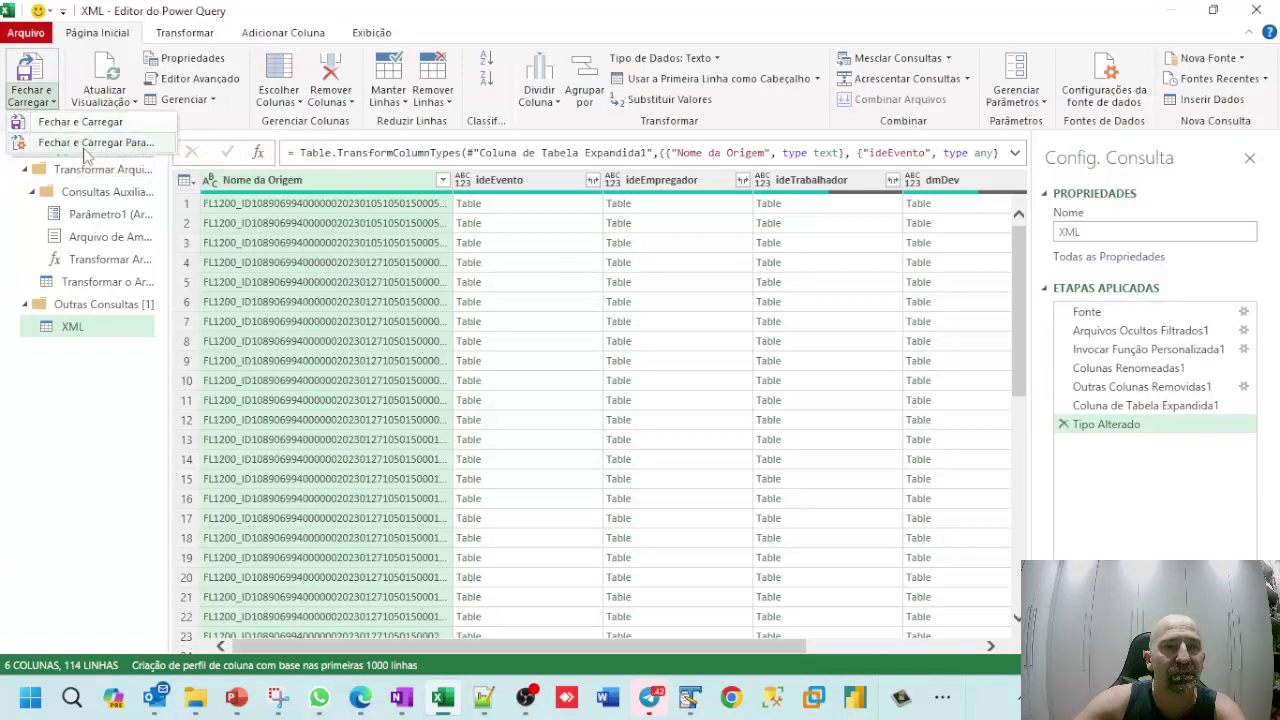
Step: Use Fechar e Carregar Para... to load the query with Apenas Criar Conexão
left_click(86, 148)
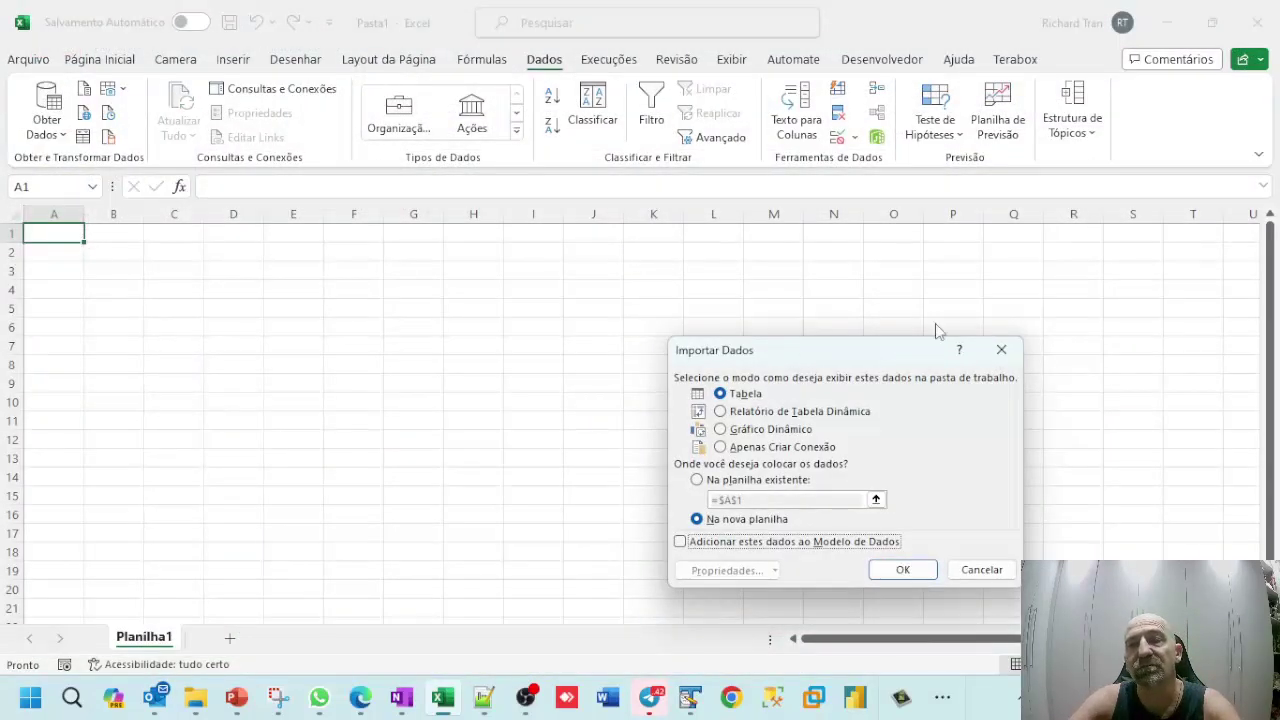
left_click_drag(824, 358, 404, 307)
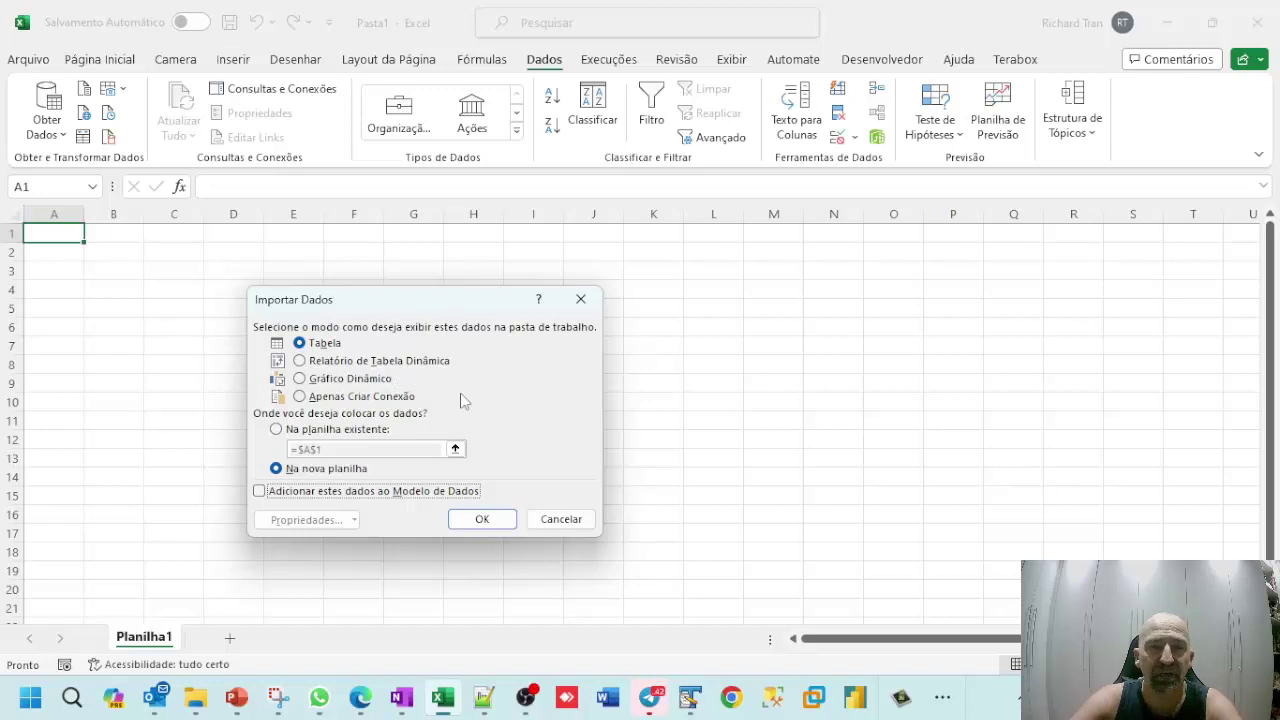
left_click(342, 399)
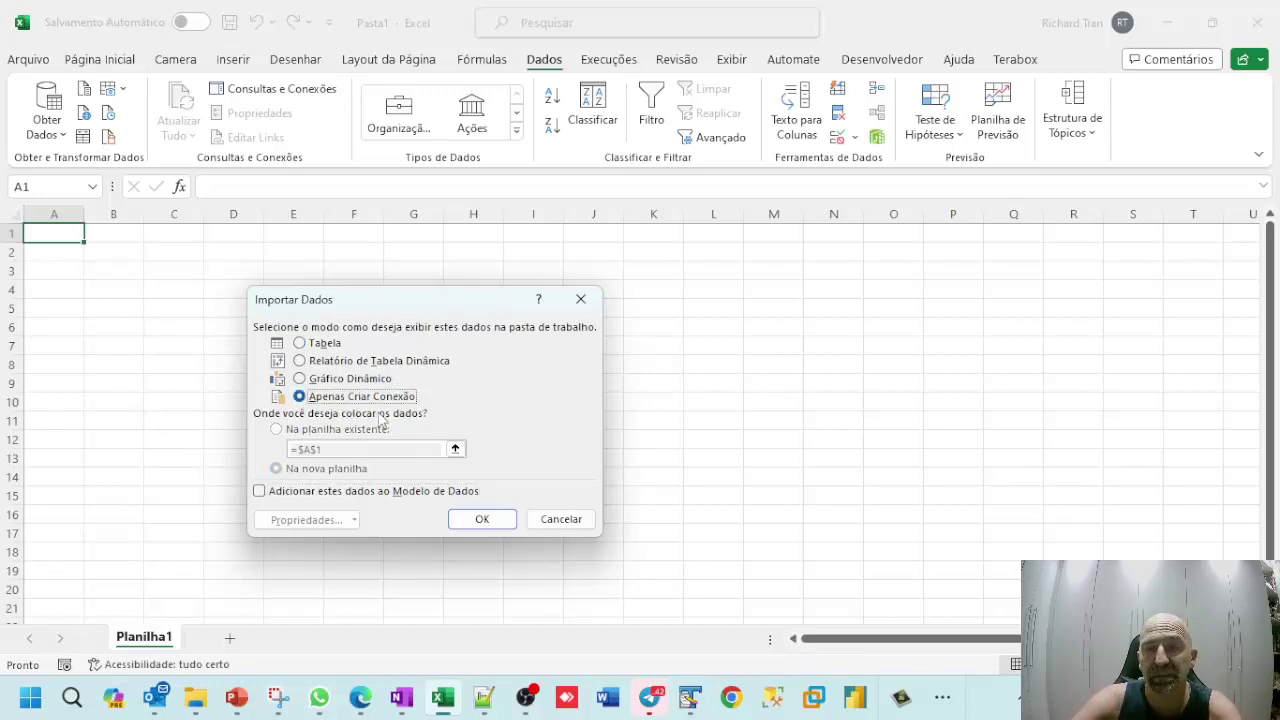
left_click(487, 524)
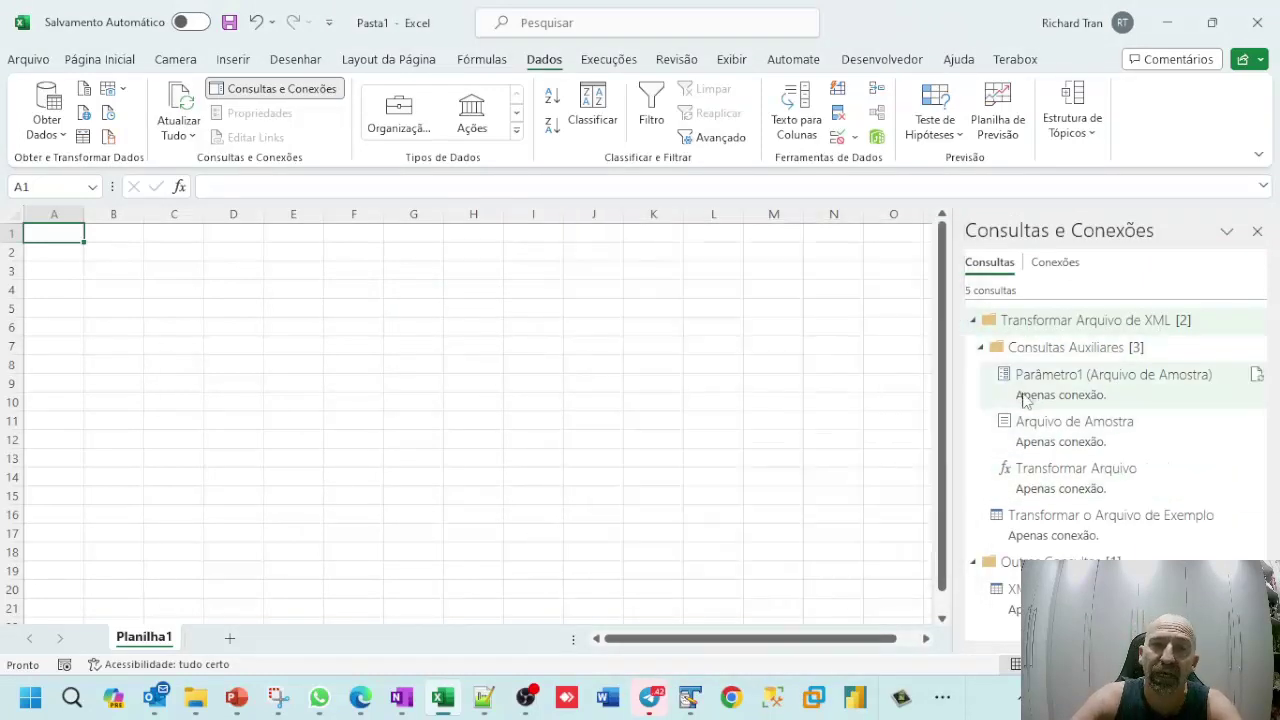
mouse_move(1080, 455)
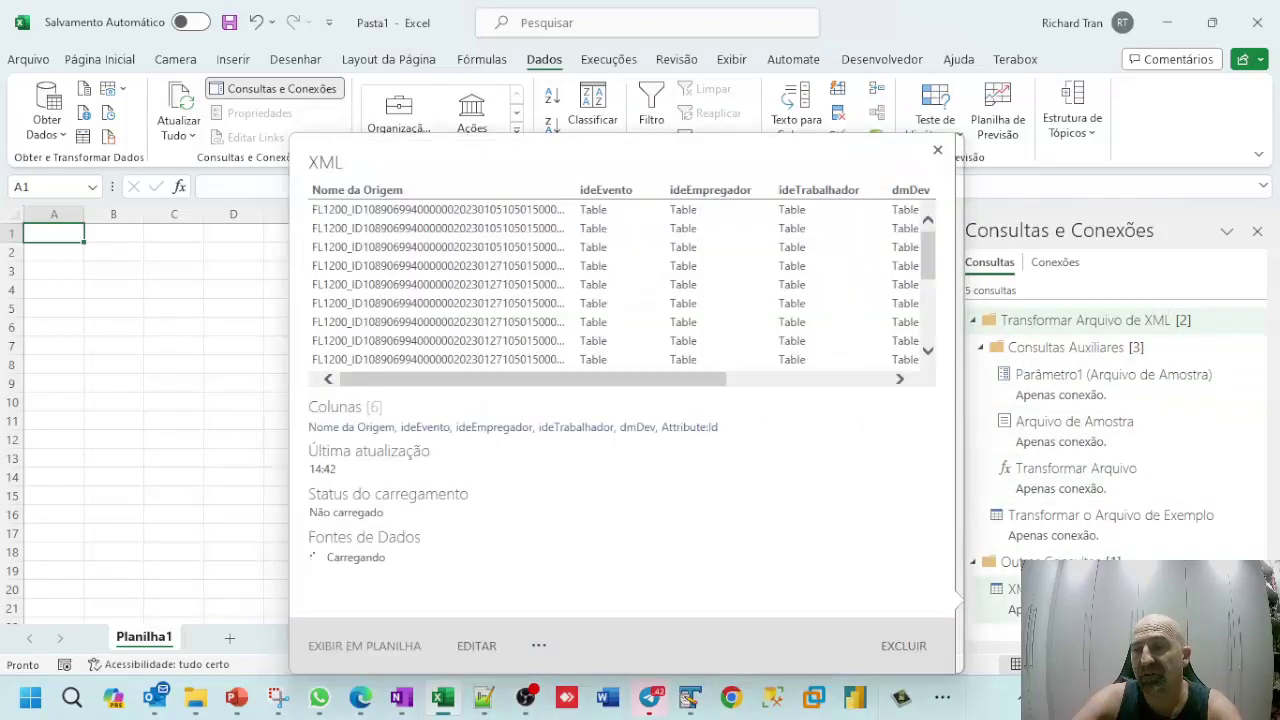
left_click(1010, 592)
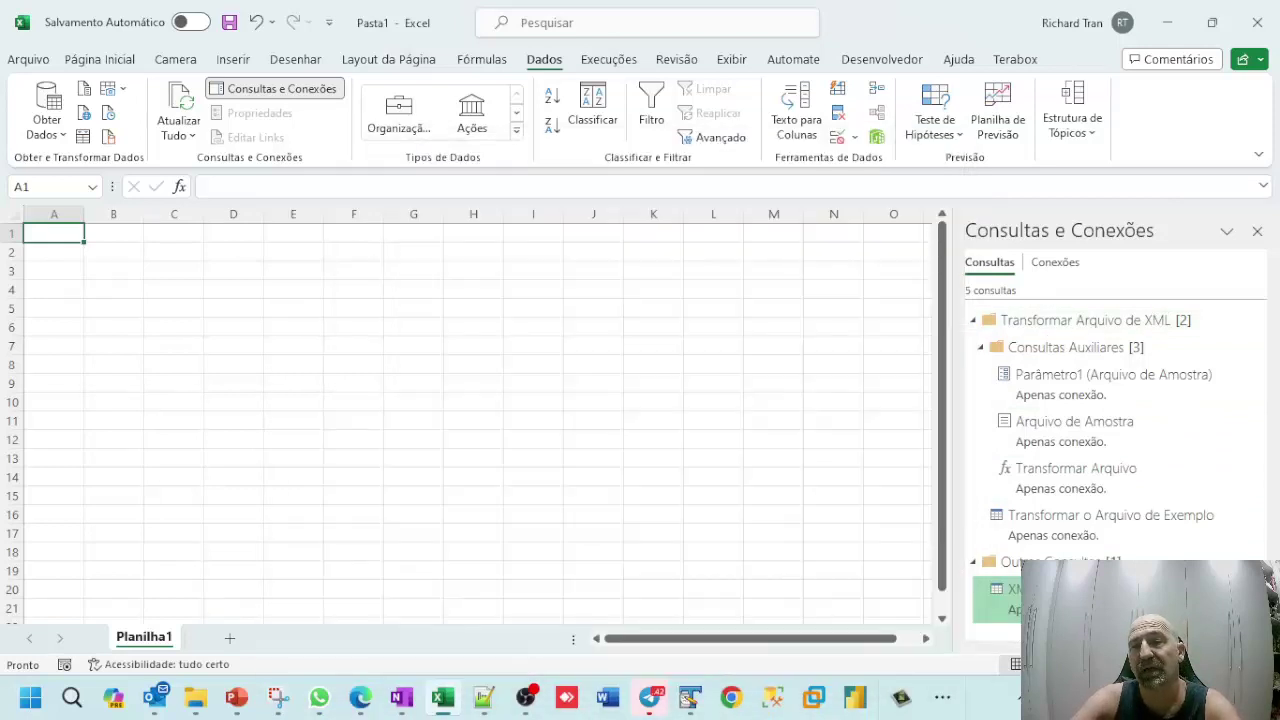
Step: Load the XML query with Carregar para... as a Tabela on the existing sheet at $A$1
right_click(1057, 590)
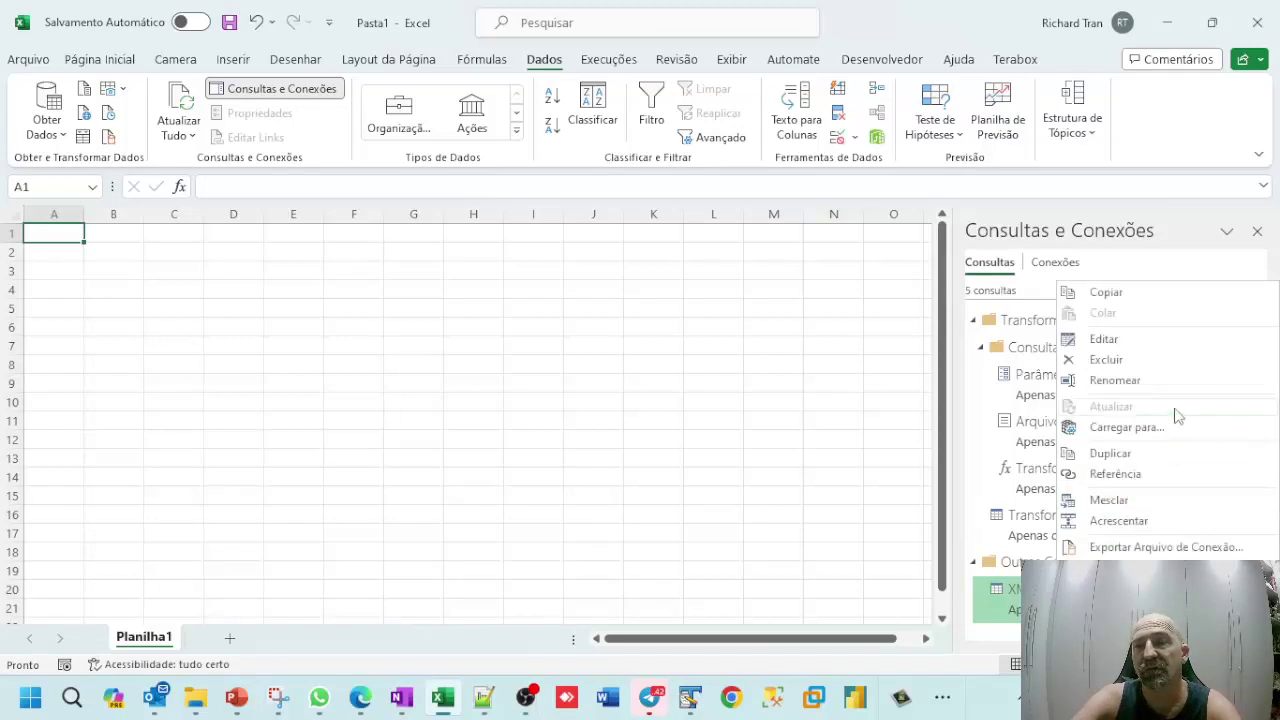
left_click(1140, 430)
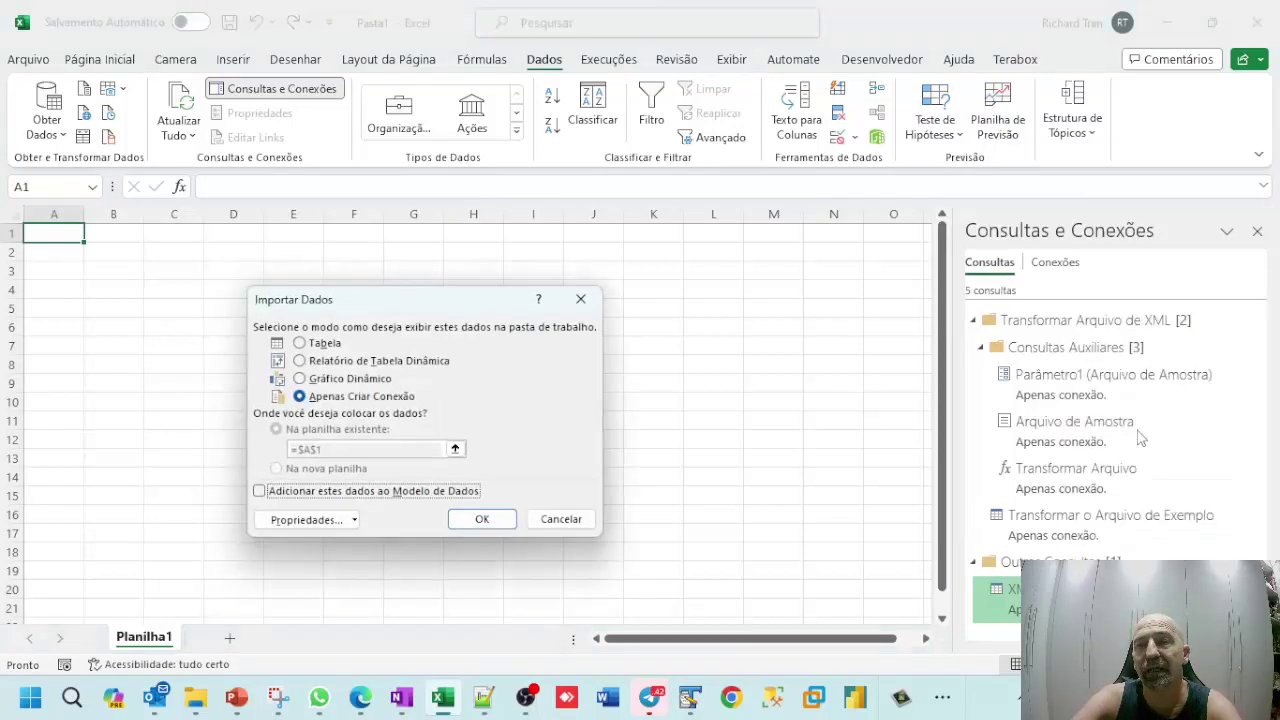
left_click_drag(406, 312, 314, 290)
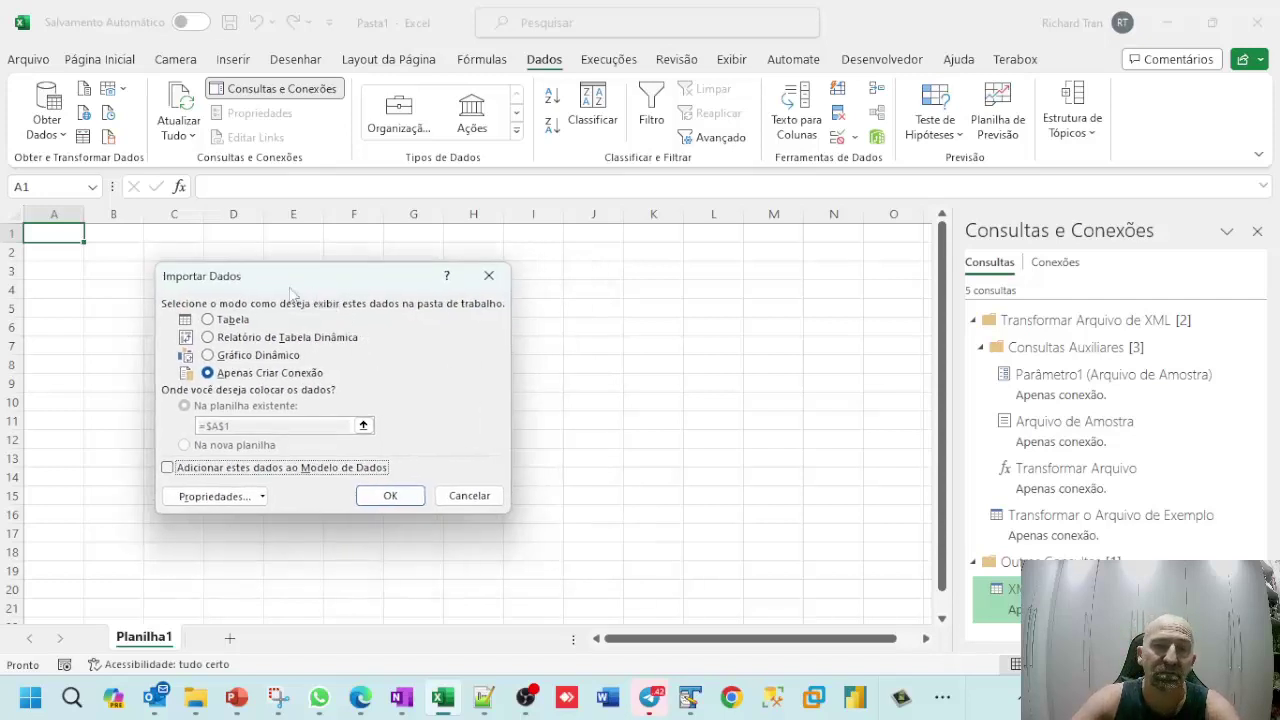
left_click(209, 320)
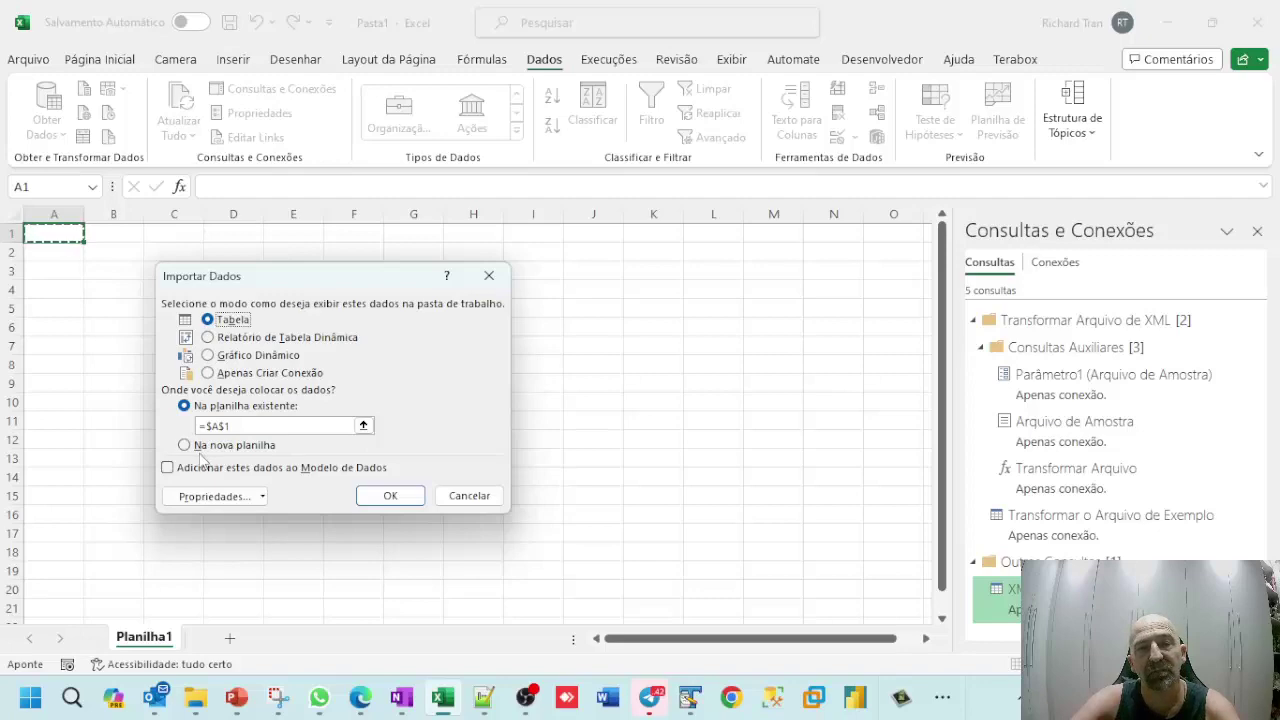
left_click(395, 497)
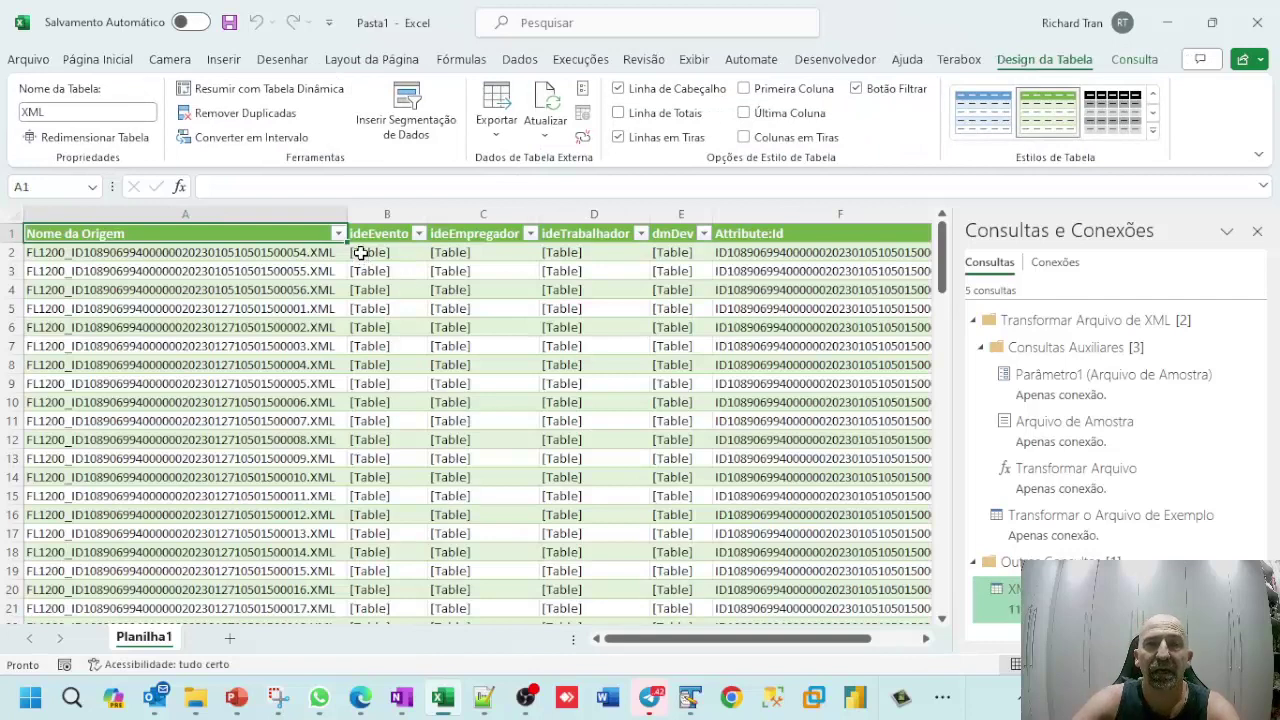
left_click(361, 253)
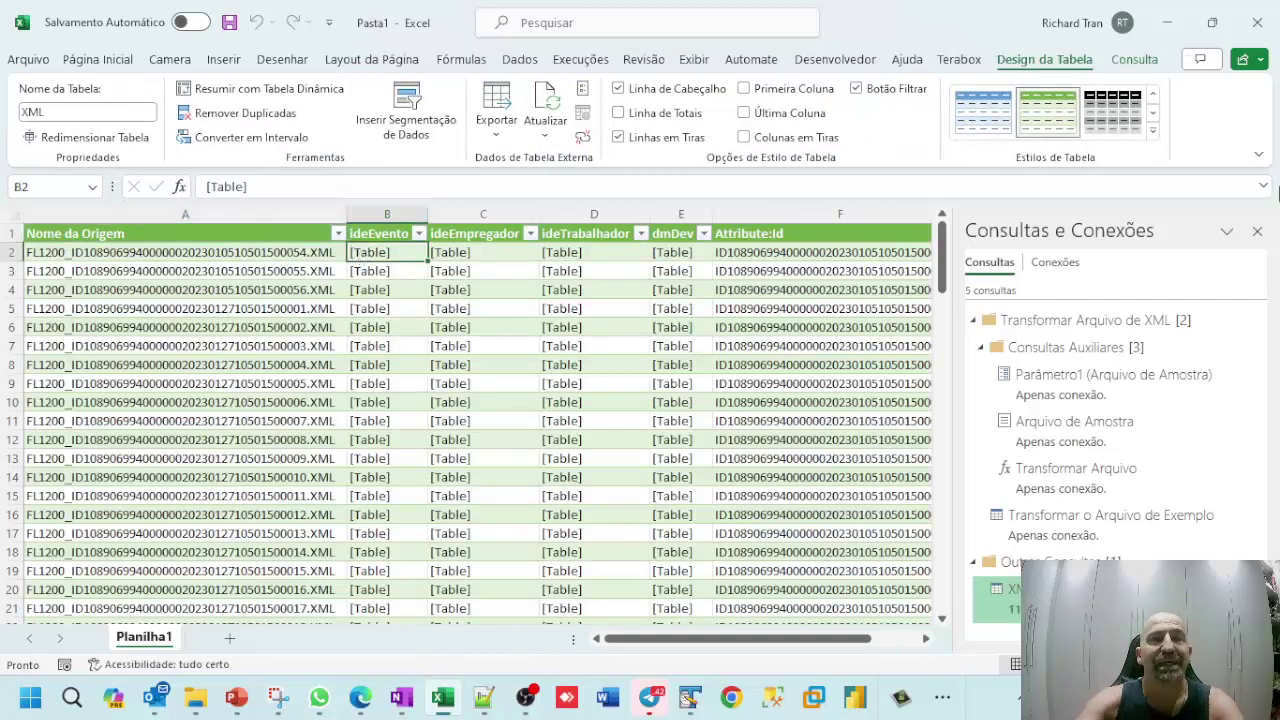